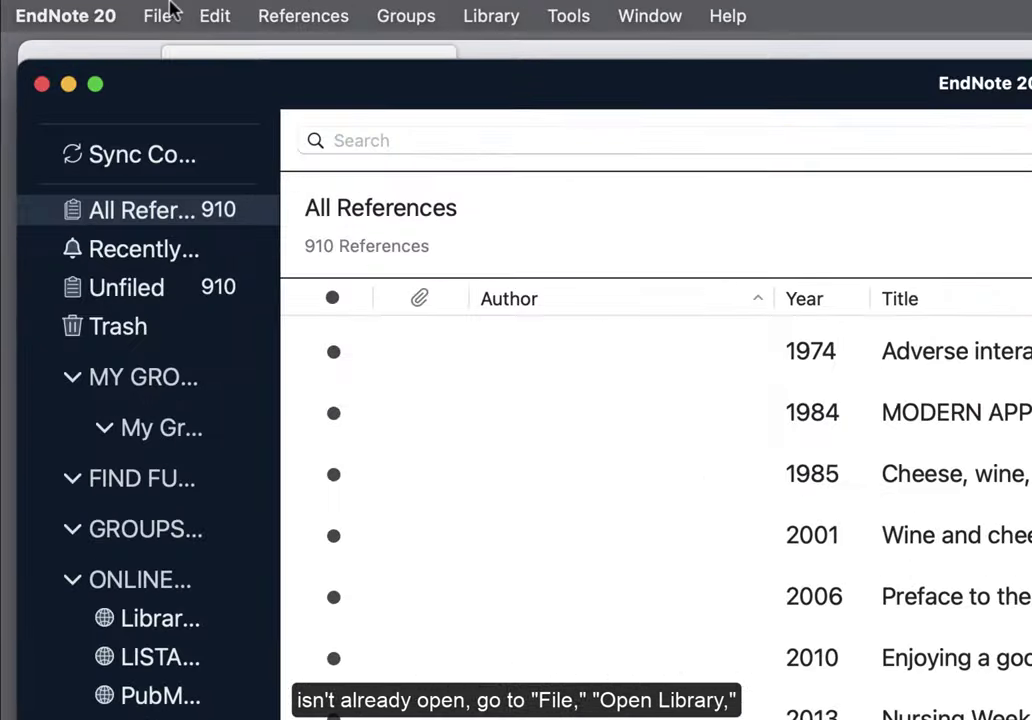
Open the existing library Example Endnote Library.enl from the Downloads folder
click(72, 6)
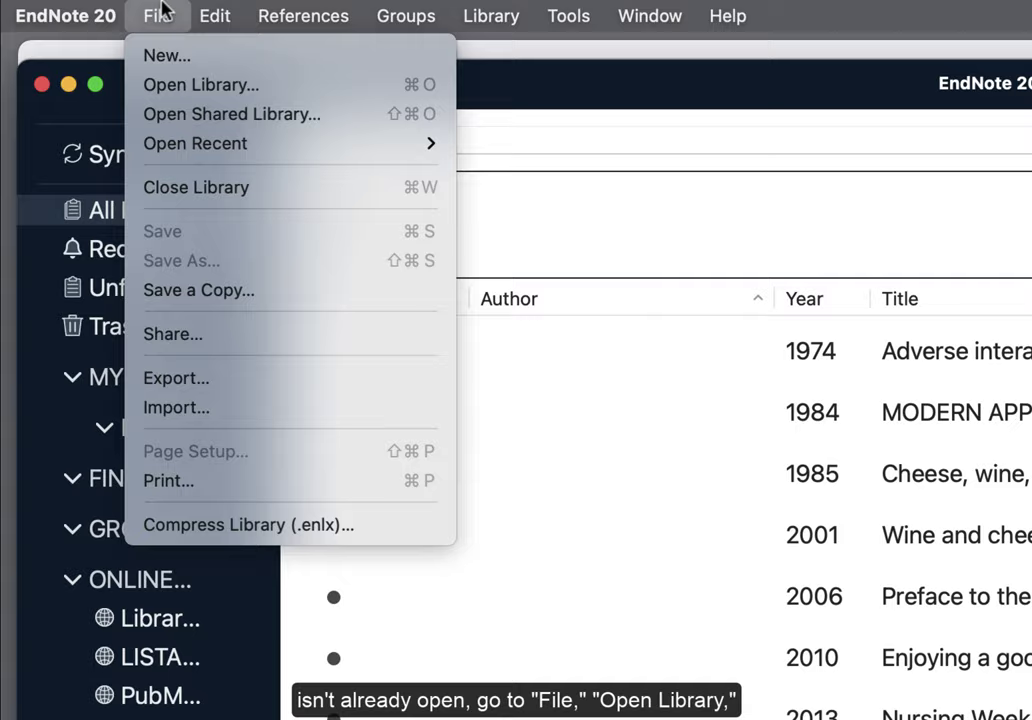
click(198, 85)
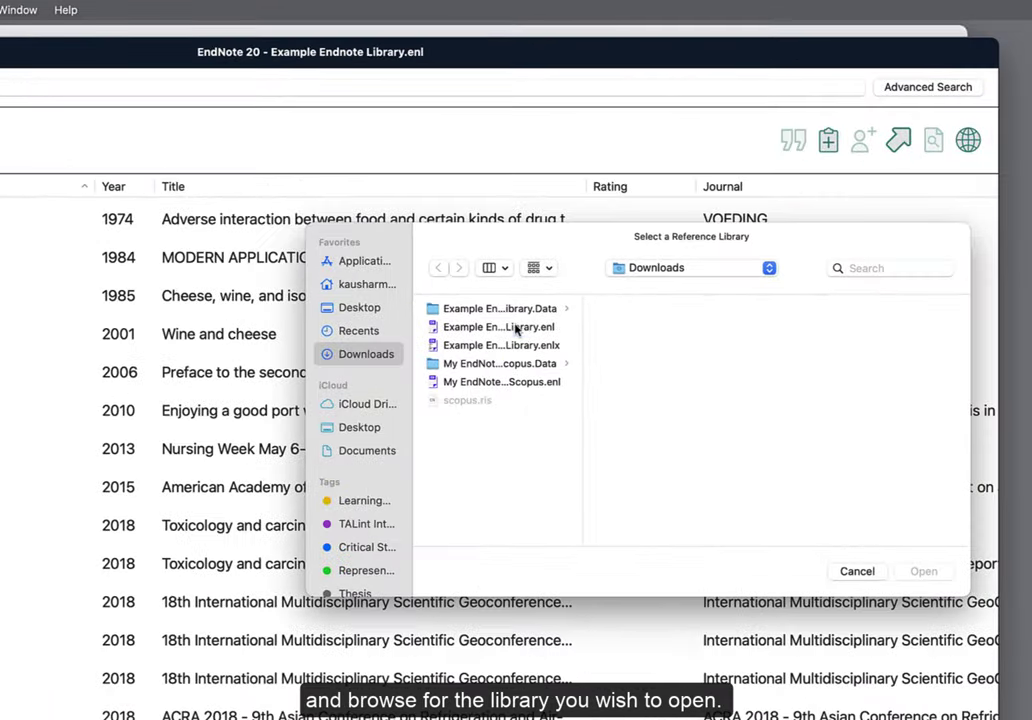
click(516, 330)
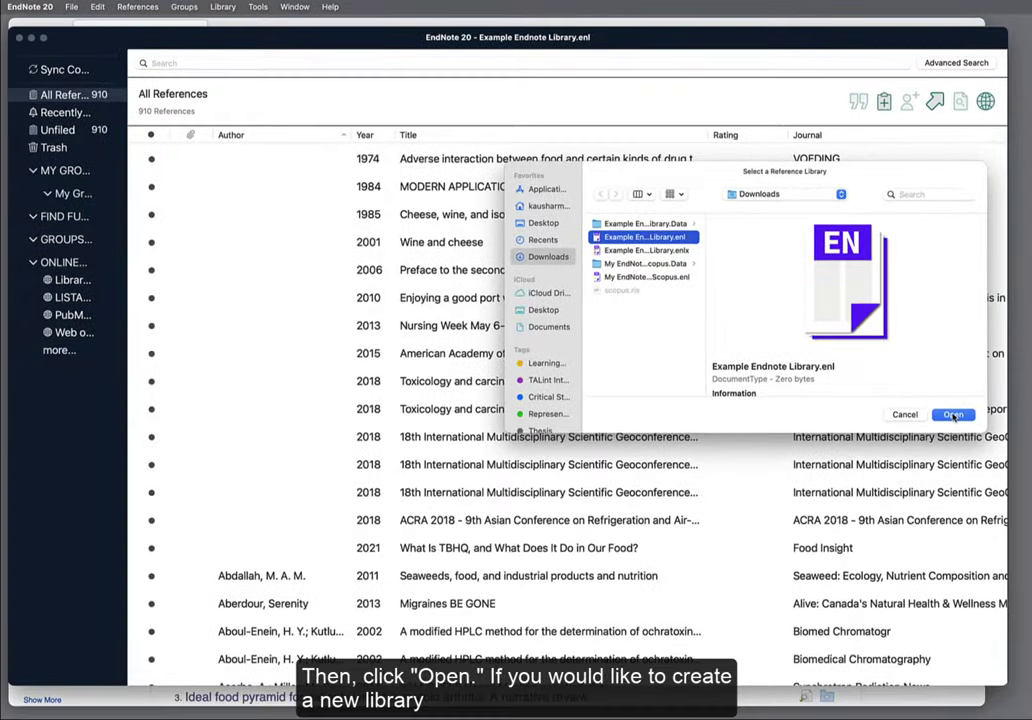
click(953, 415)
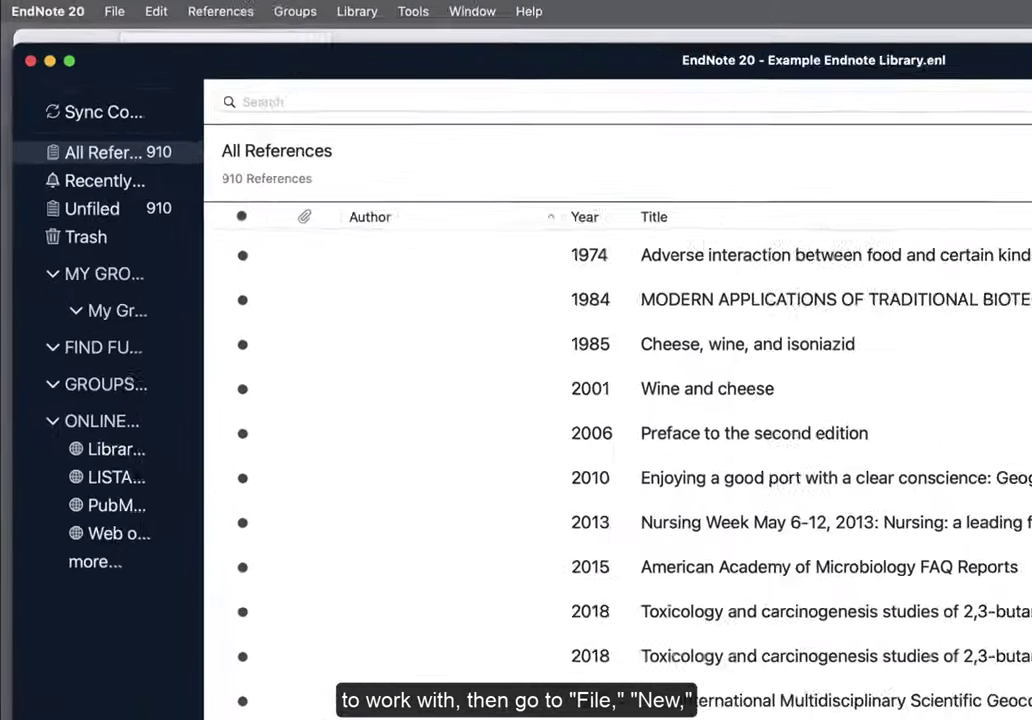
Create a new reference library named My EndNote Library EBSCO in the Downloads folder
click(66, 6)
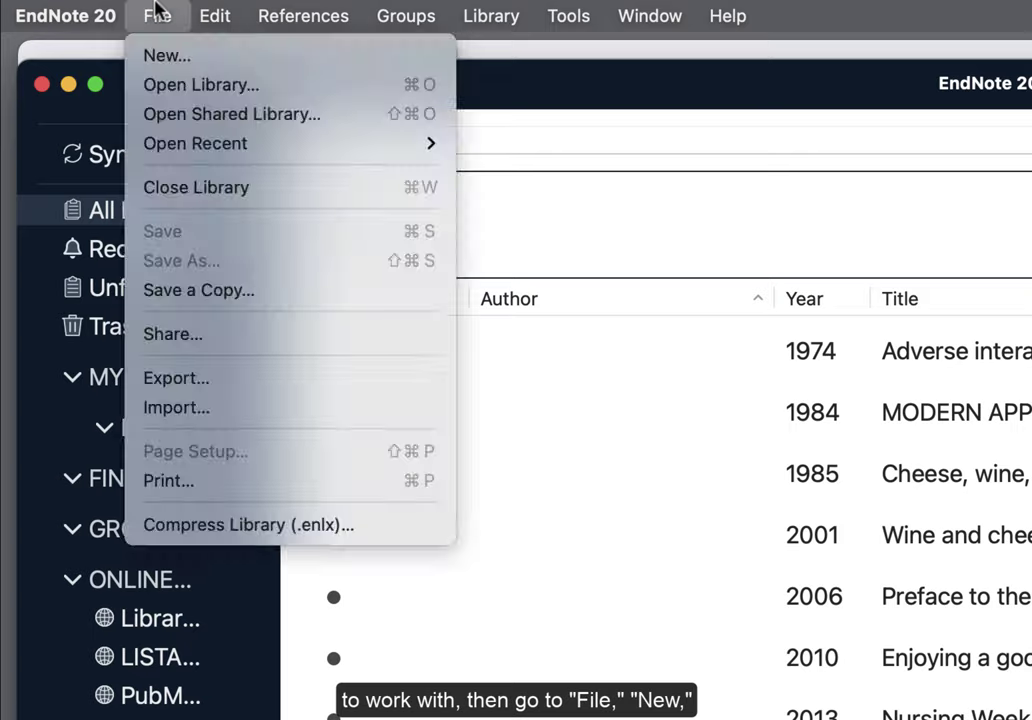
click(170, 58)
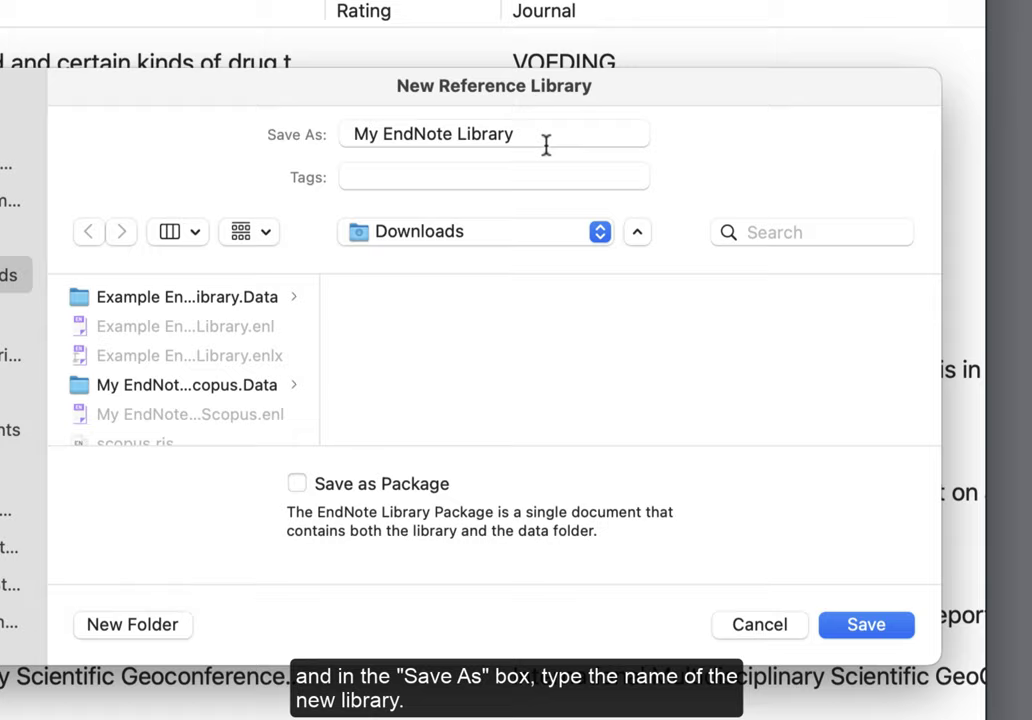
text(EBSCO)
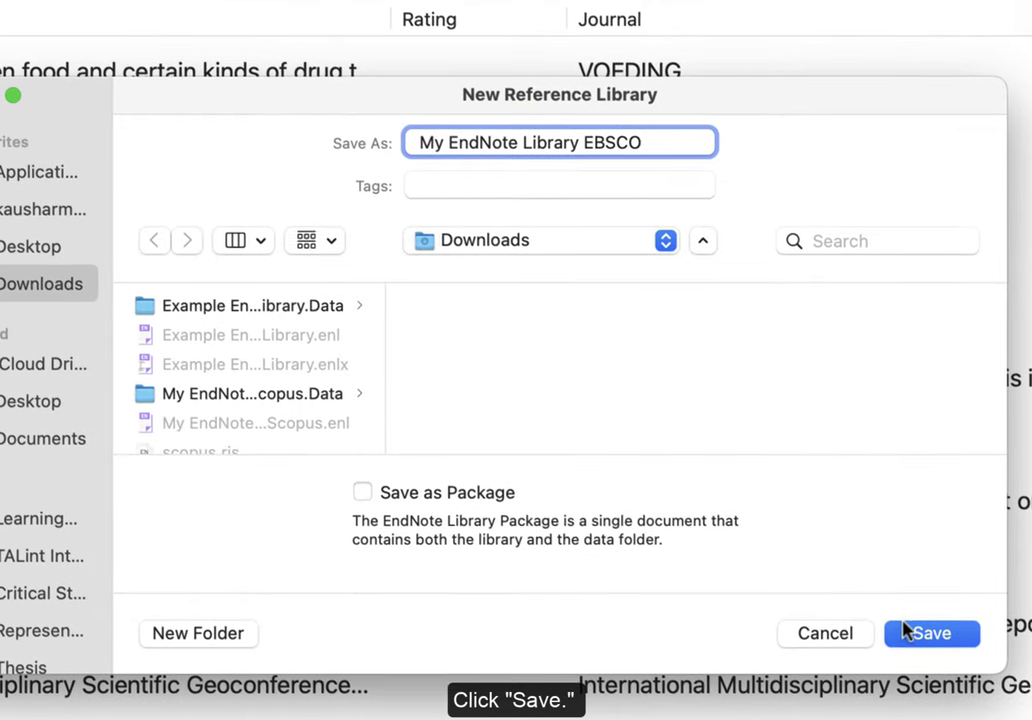
click(914, 634)
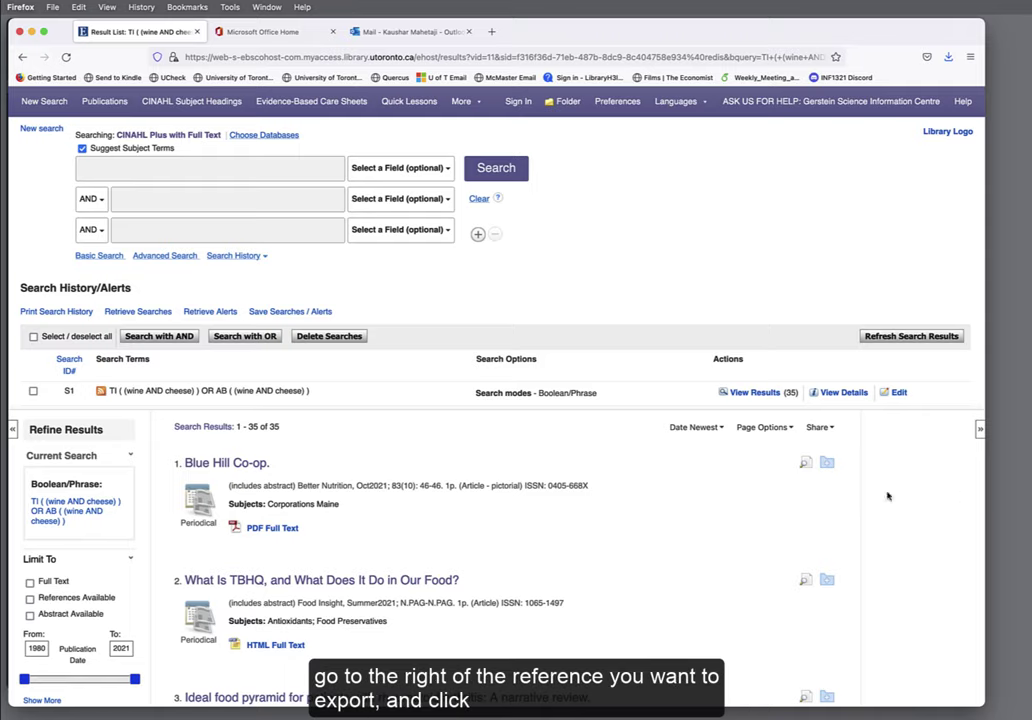
Add the first four CINAHL search results, starting with "Blue Hill Co-op.", to the EBSCOhost folder
scroll(833, 513, down, 1)
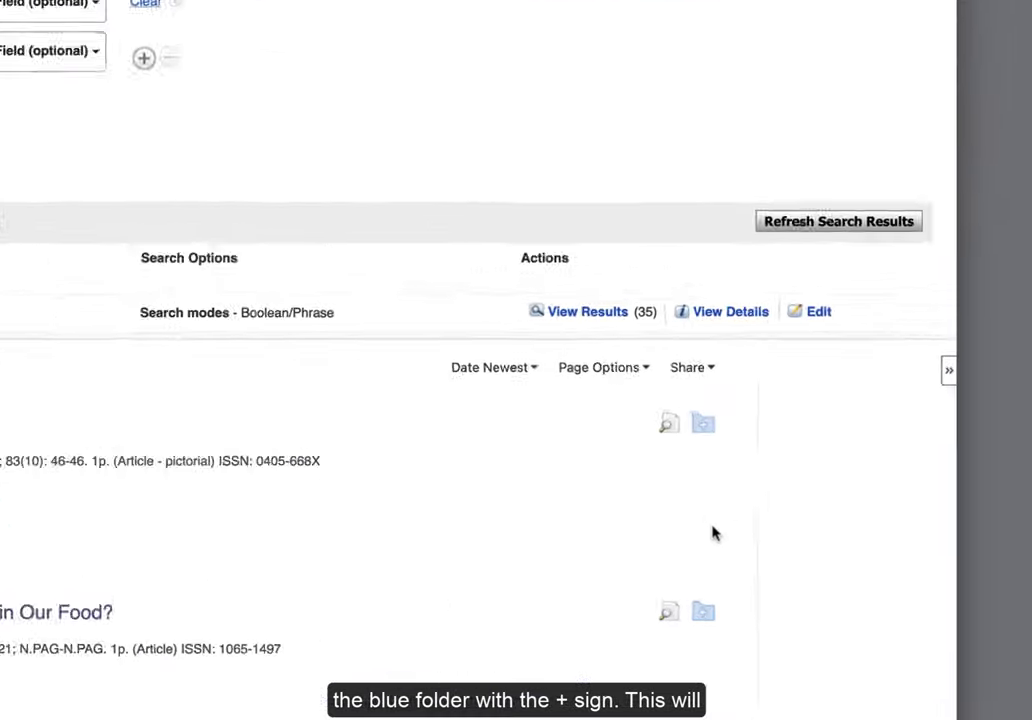
click(827, 447)
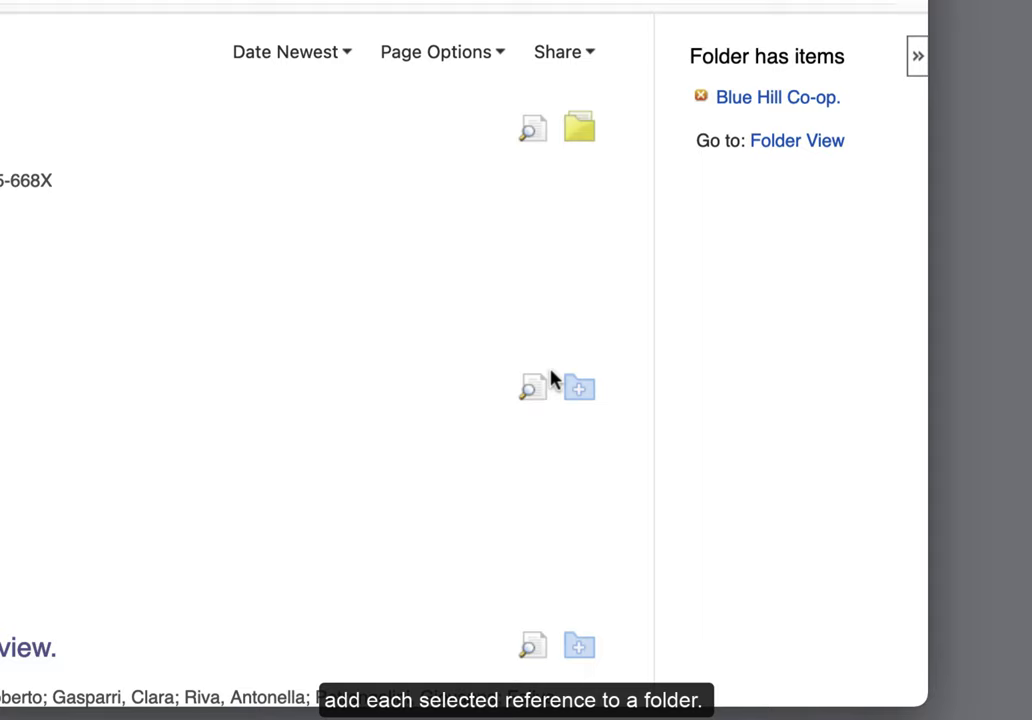
click(577, 389)
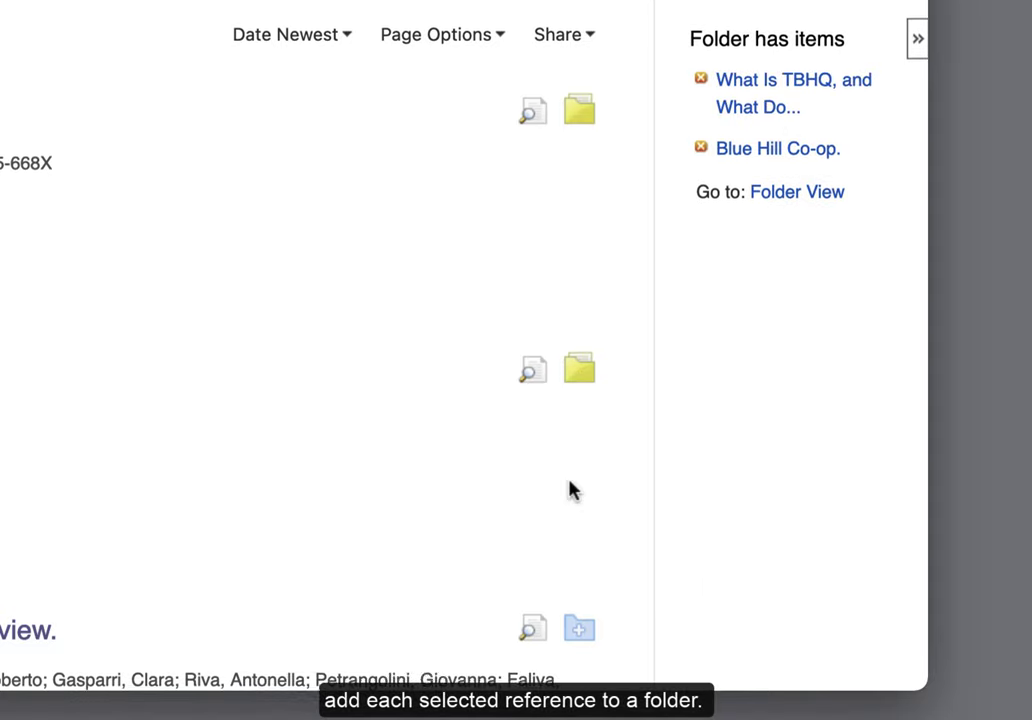
click(581, 632)
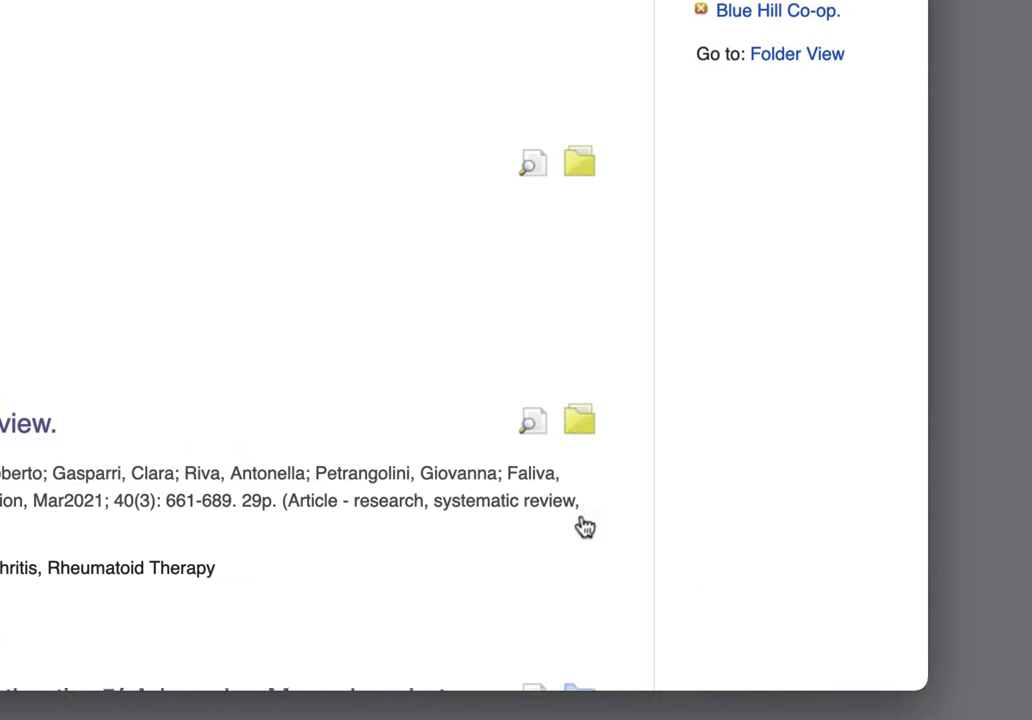
scroll(585, 528, down, 3)
click(581, 548)
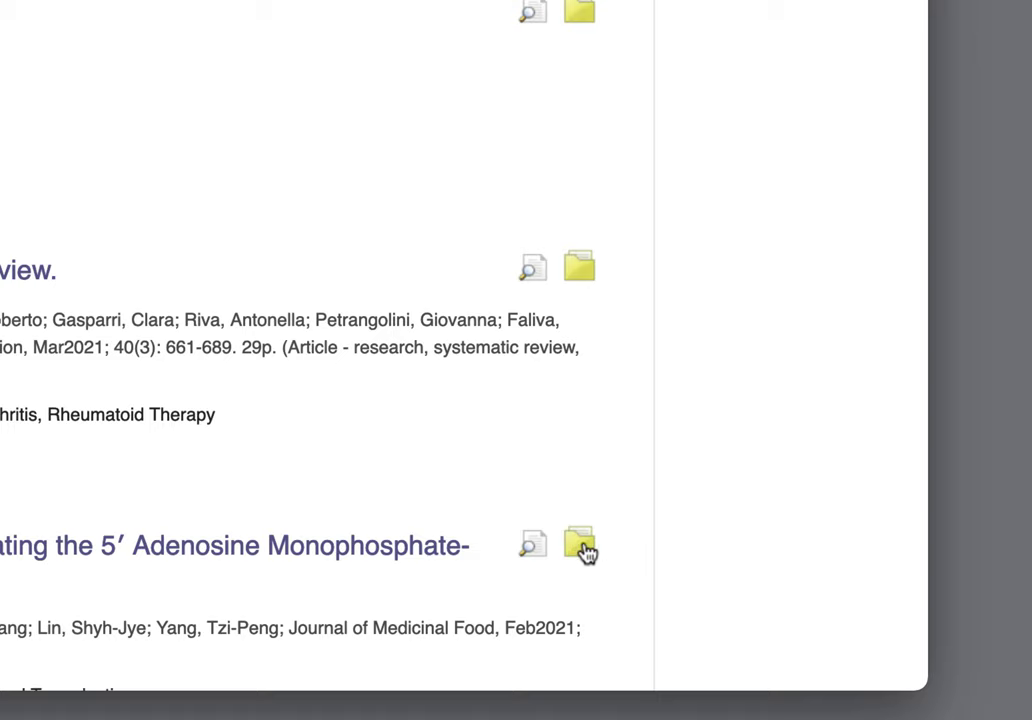
Open the EBSCOhost folder and export its items using the Direct Export in RIS Format option
scroll(300, 132, up, 8)
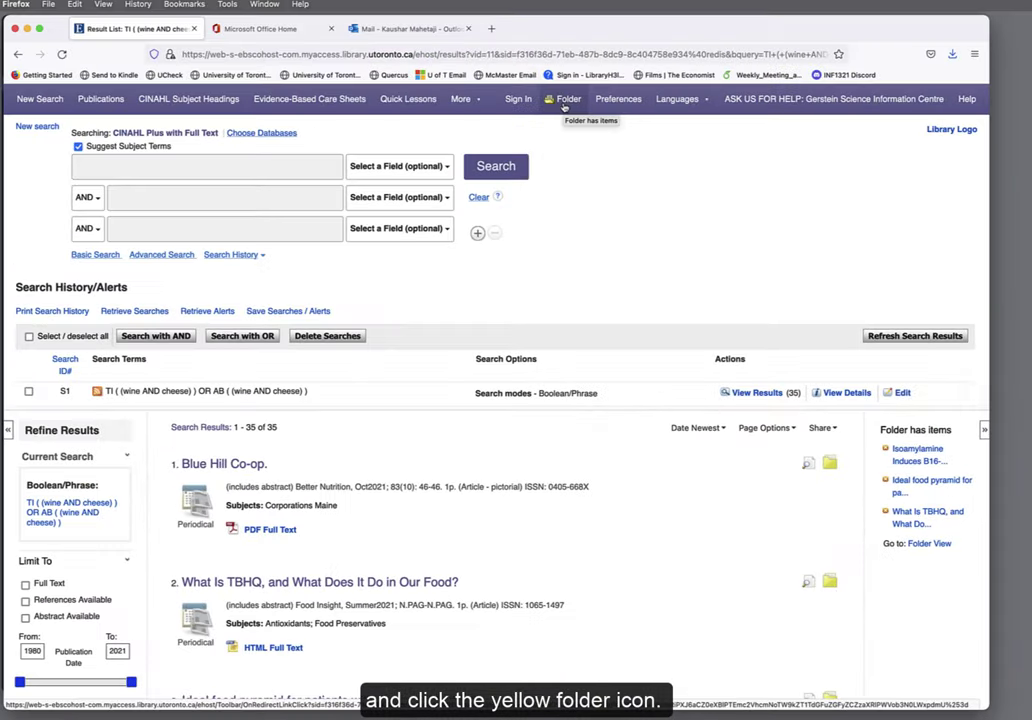
click(566, 102)
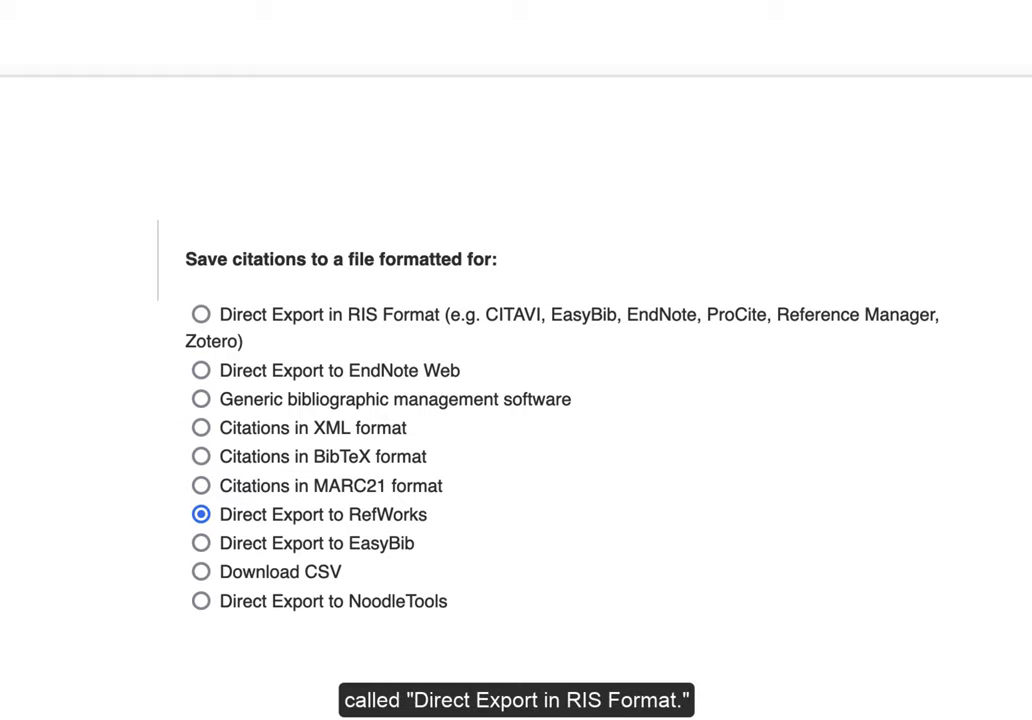
click(202, 315)
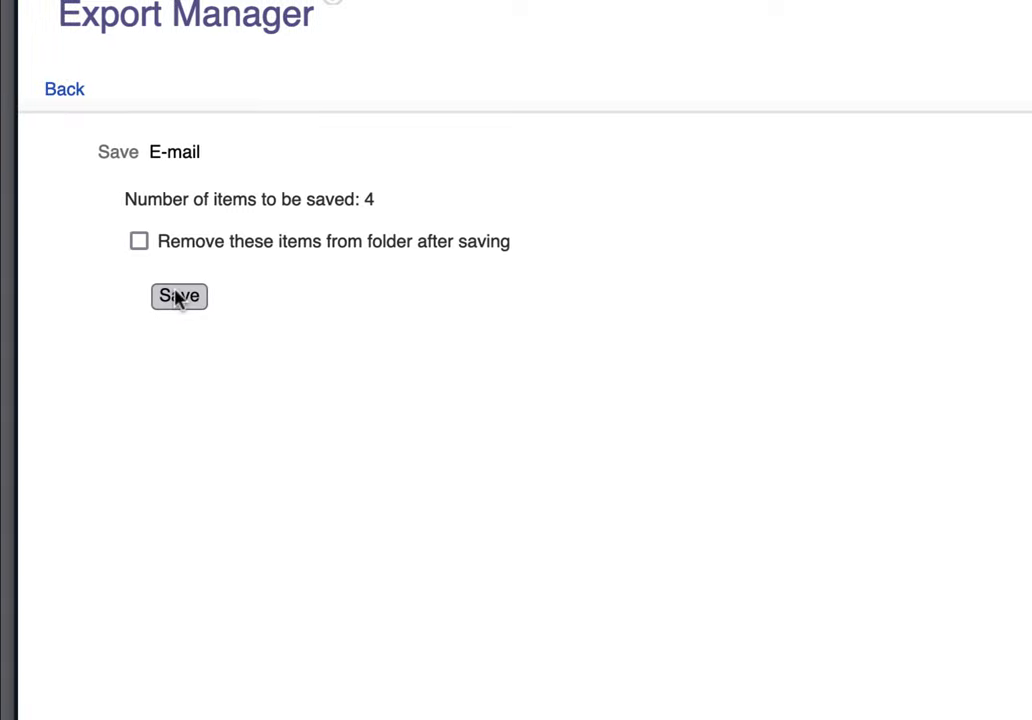
click(178, 296)
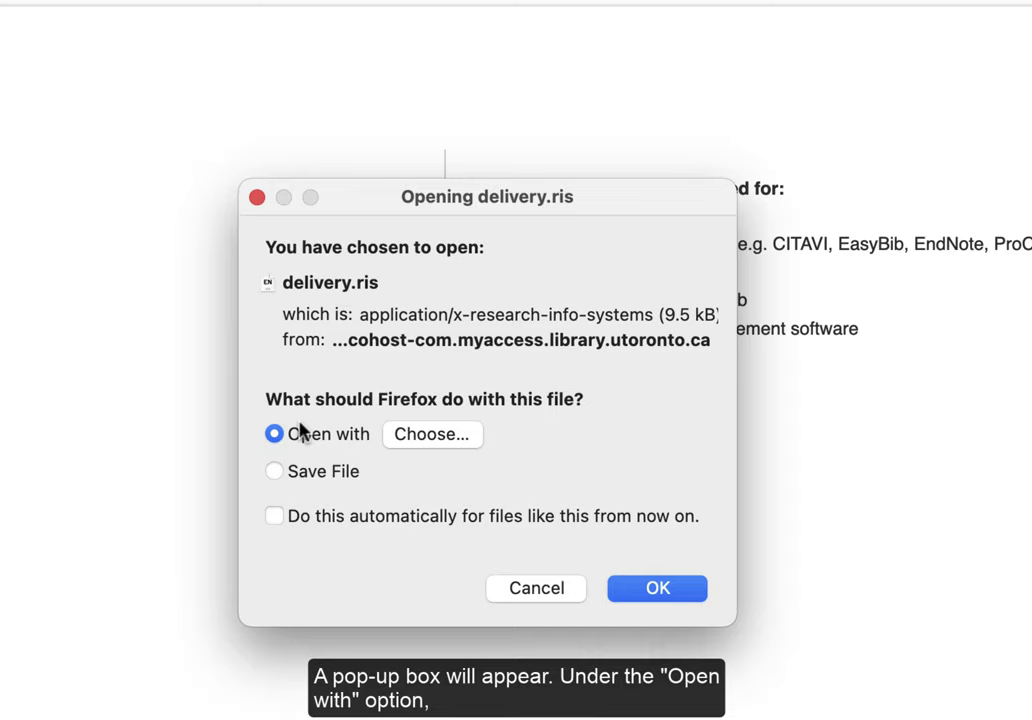
Save delivery.ris to the computer and open it from the Downloads folder to import it into EndNote
click(297, 476)
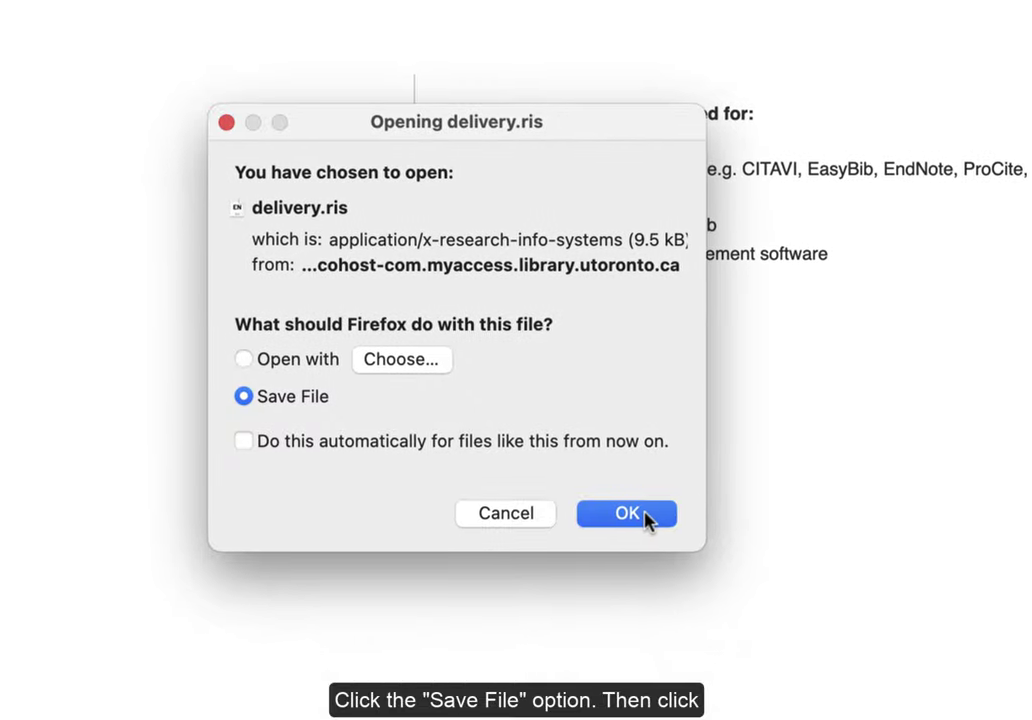
click(682, 580)
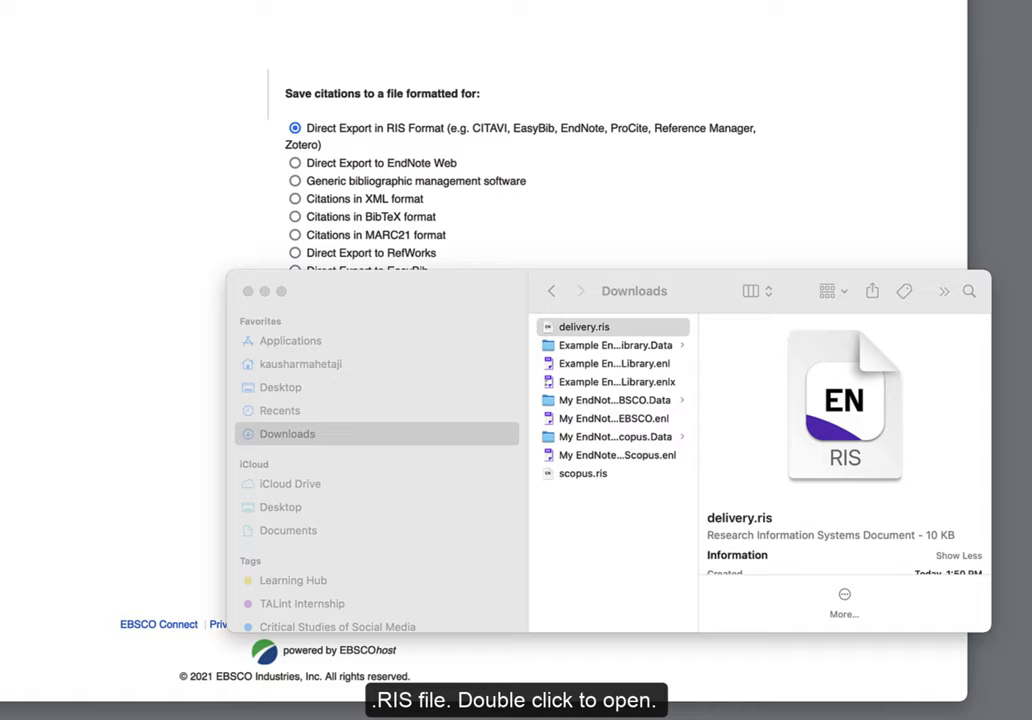
double_click(617, 328)
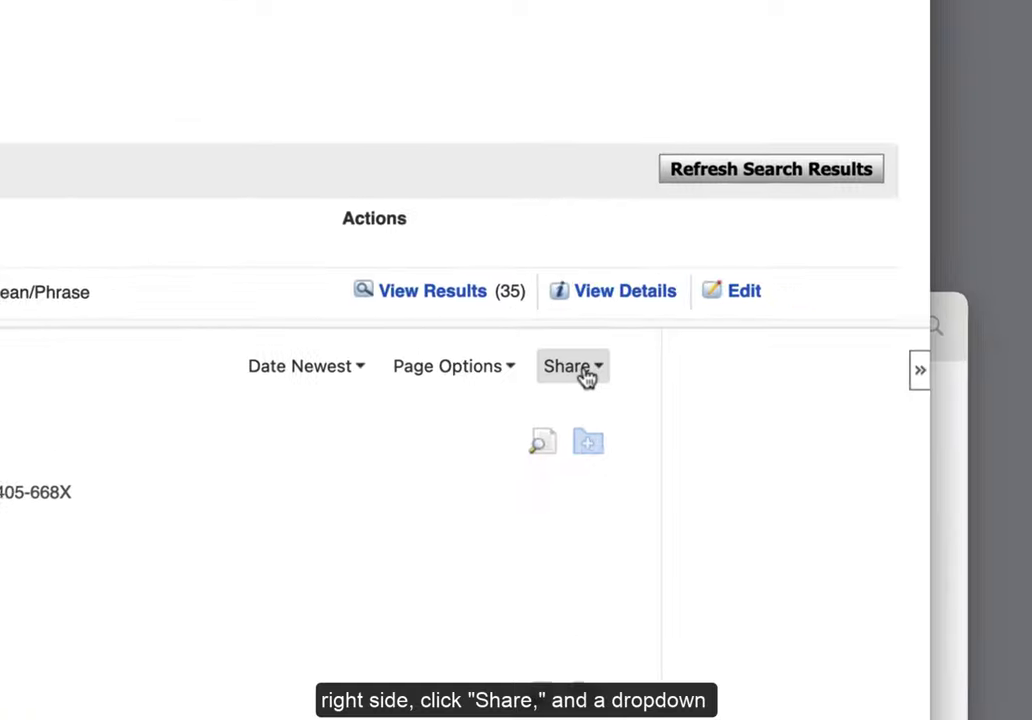
Choose to e-mail a download link for all exported search results, with the citations in RIS Format
click(585, 375)
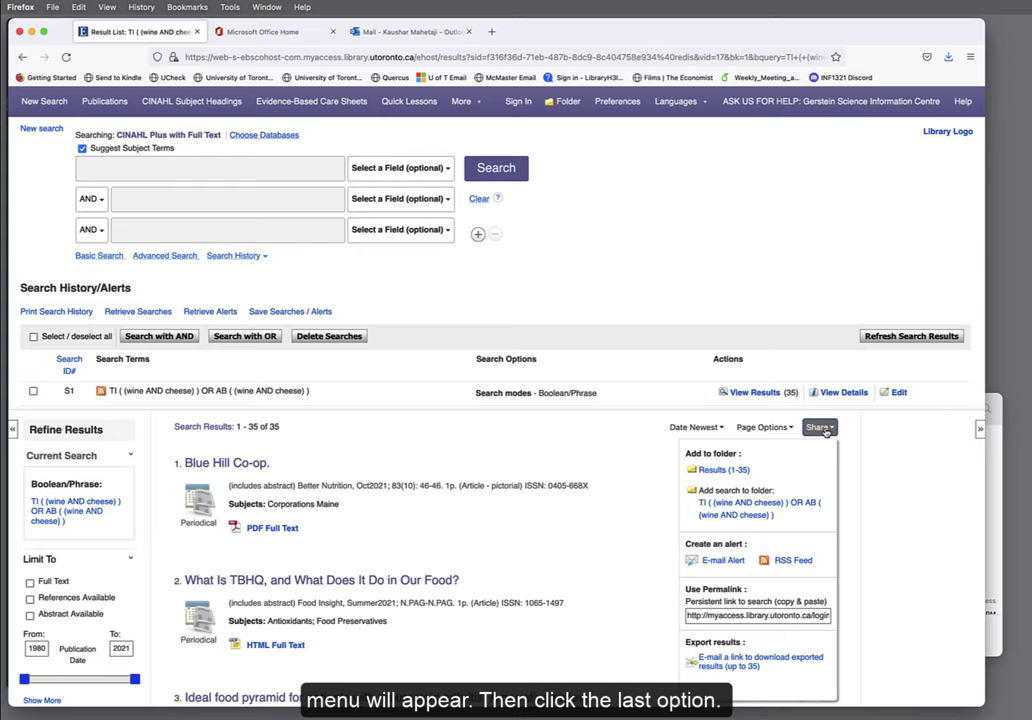
scroll(790, 490, down, 2)
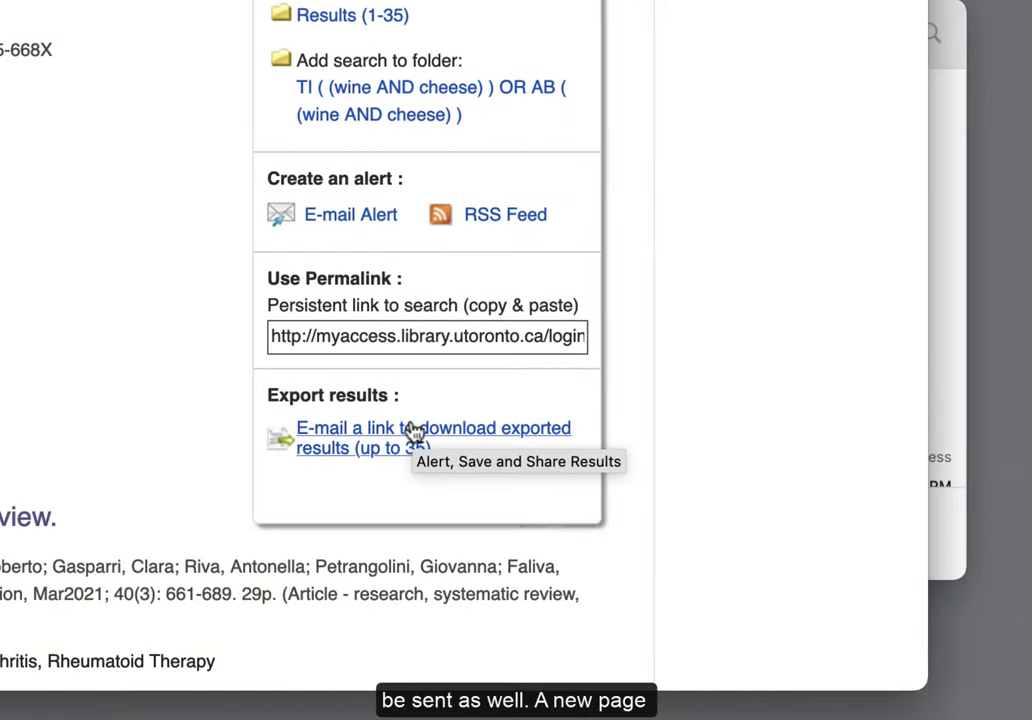
click(414, 432)
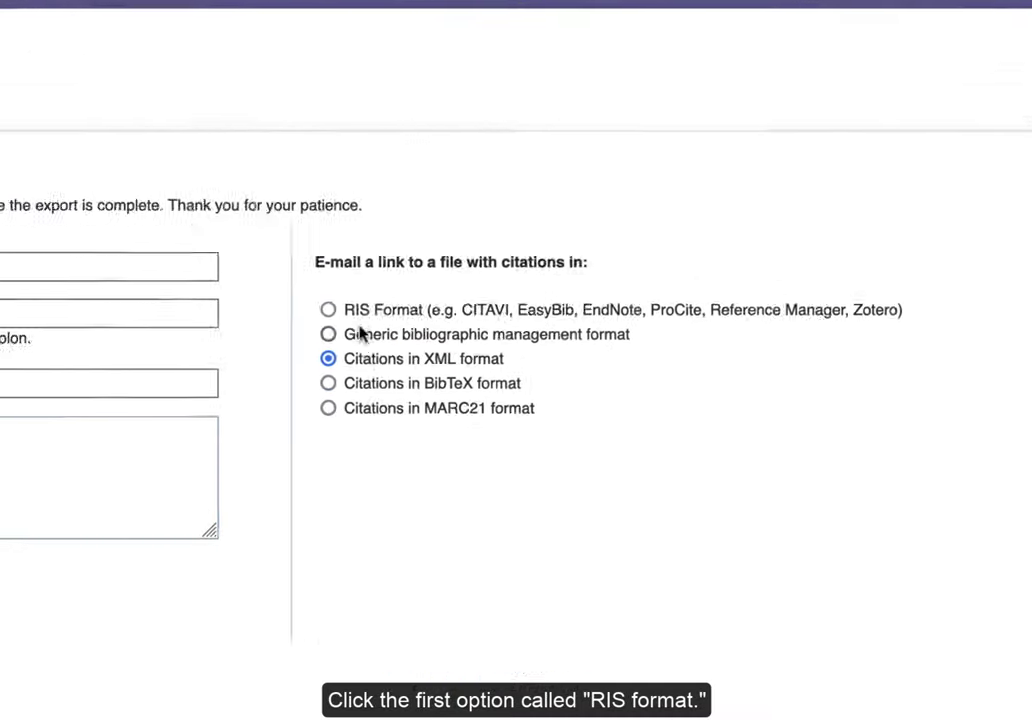
click(307, 328)
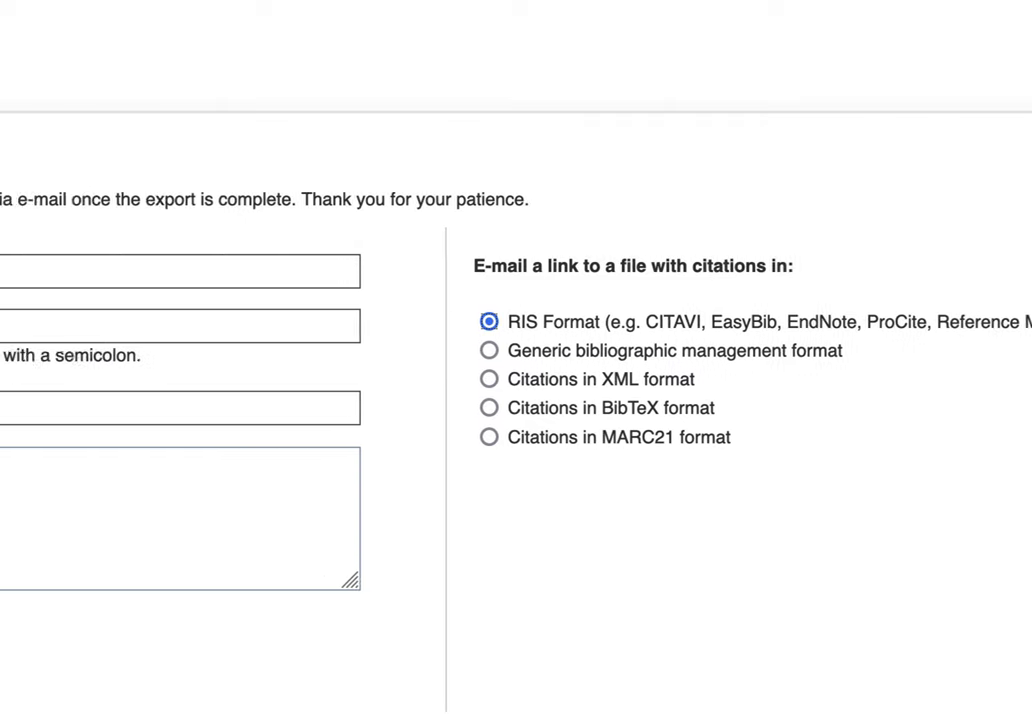
Enter the recipient's e-mail address, send the export link and continue past the confirmation
click(524, 318)
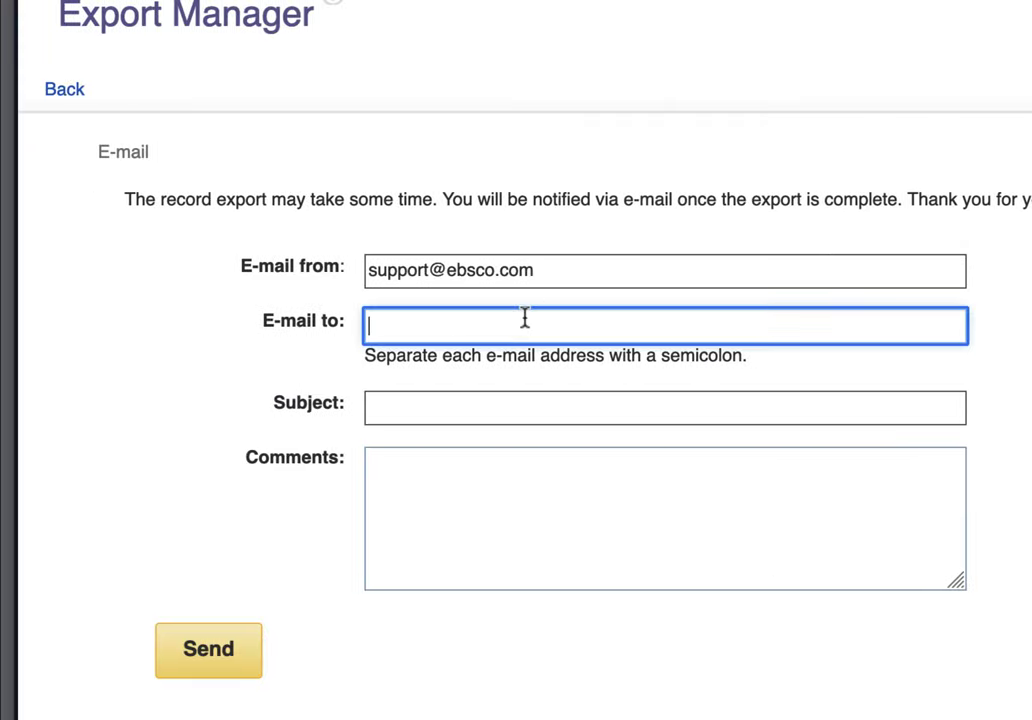
text(kaushar)
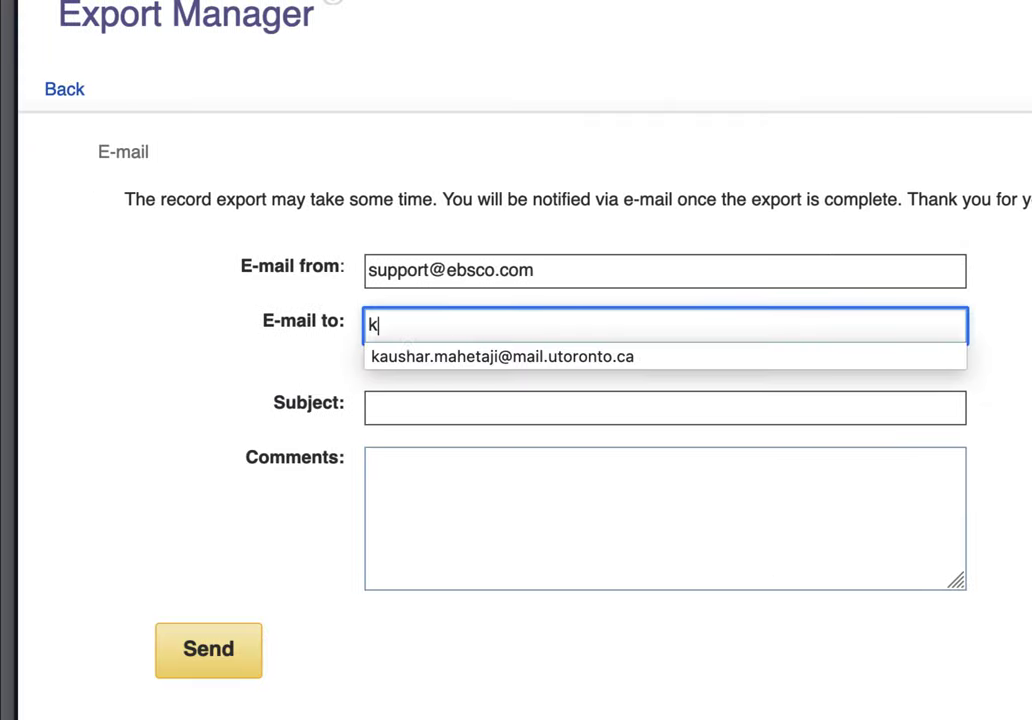
click(618, 357)
click(212, 403)
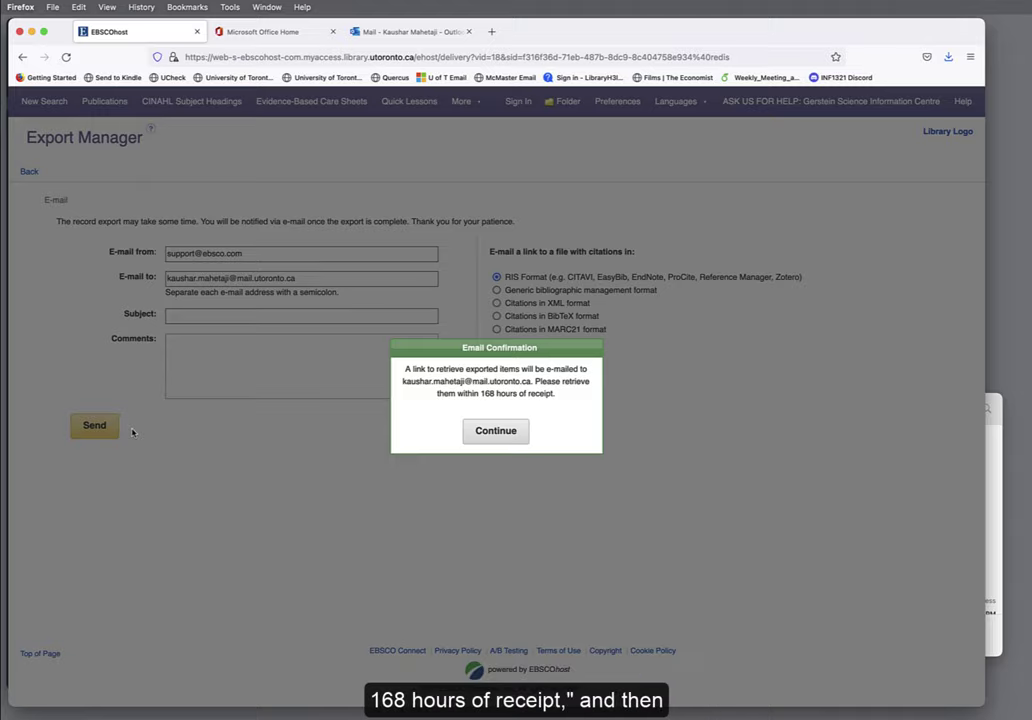
click(472, 436)
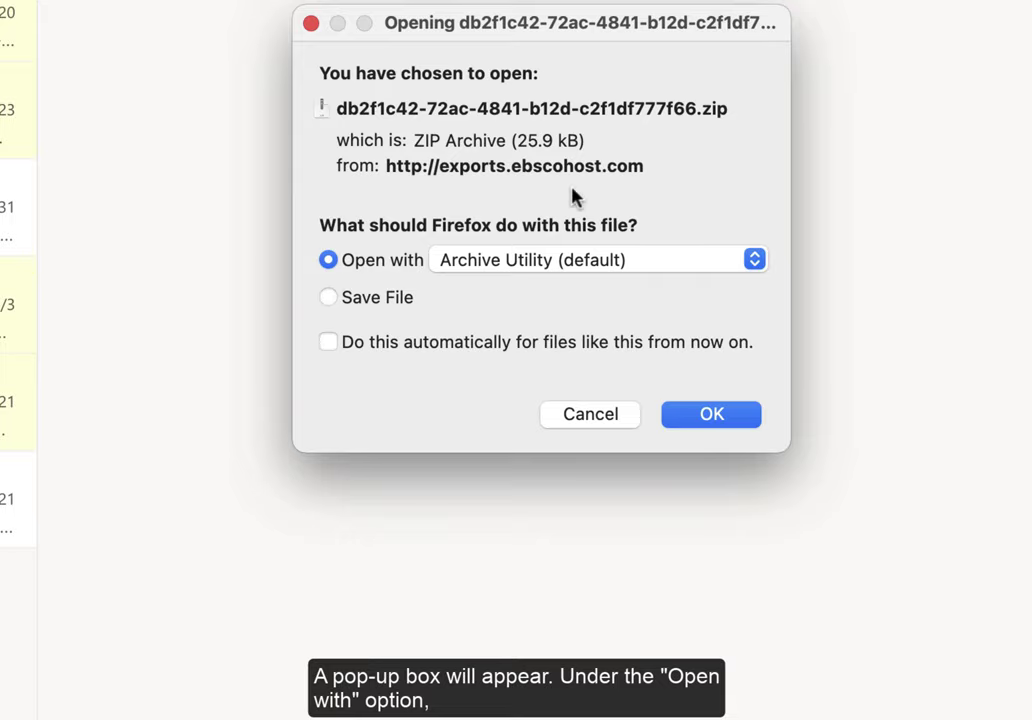
Save the ZIP archive of exported citations and import its extracted RIS file from Downloads into EndNote
click(367, 305)
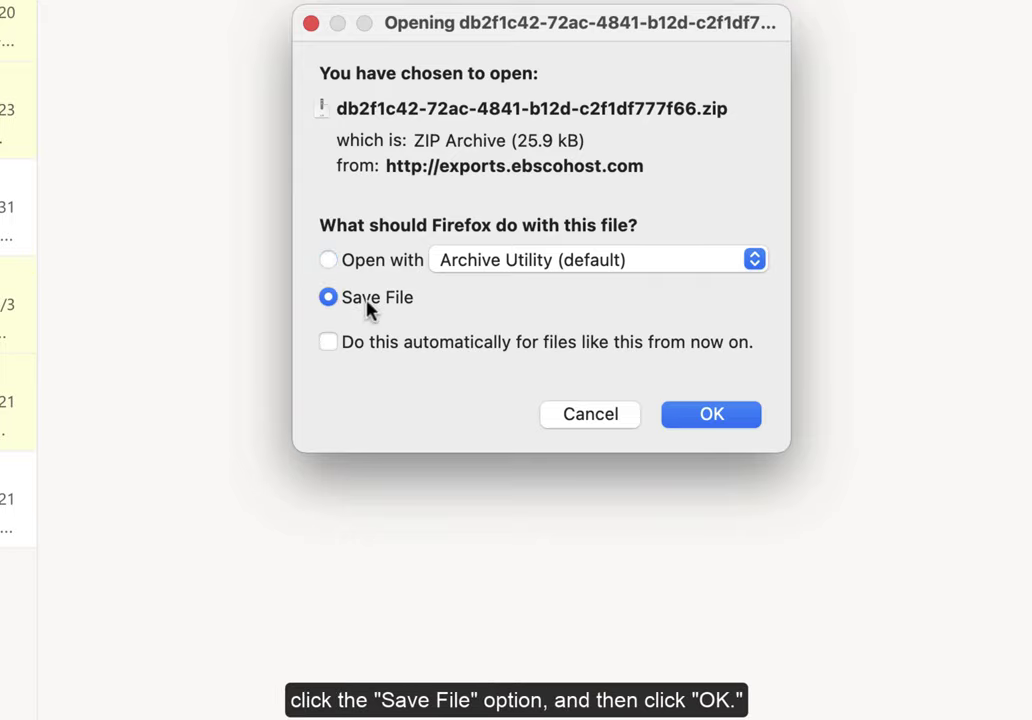
click(700, 415)
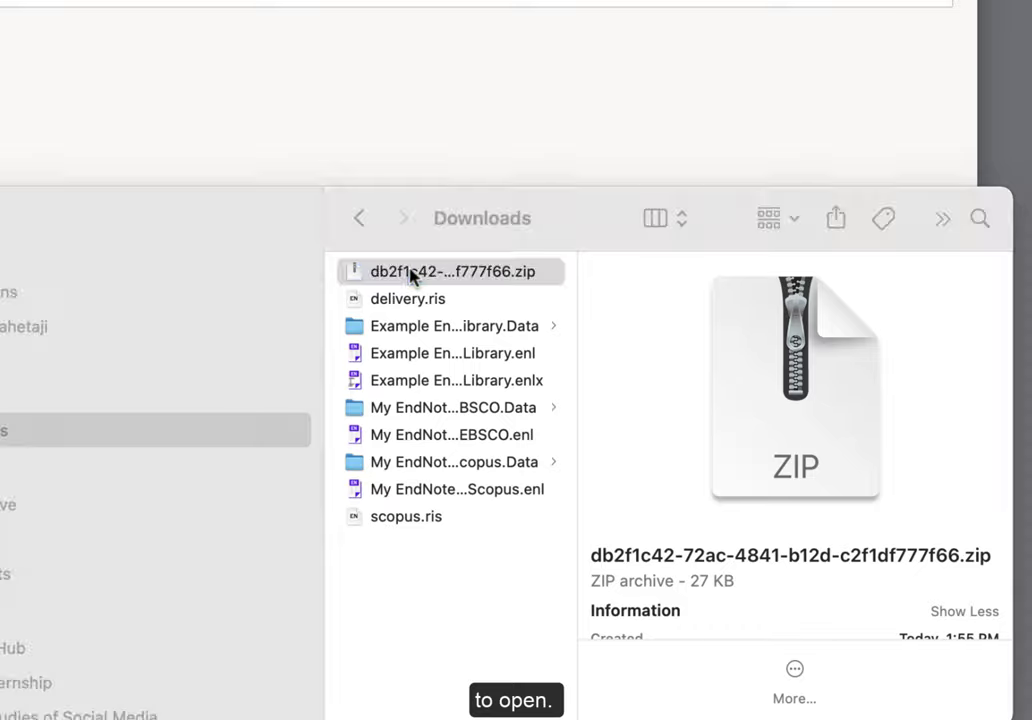
double_click(410, 273)
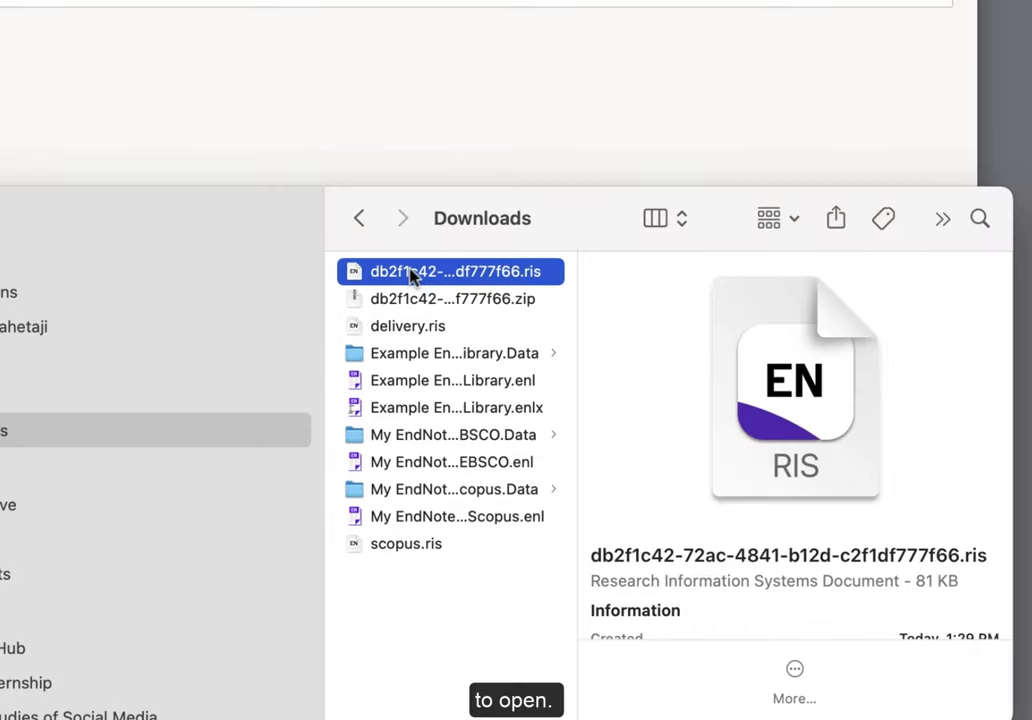
double_click(410, 272)
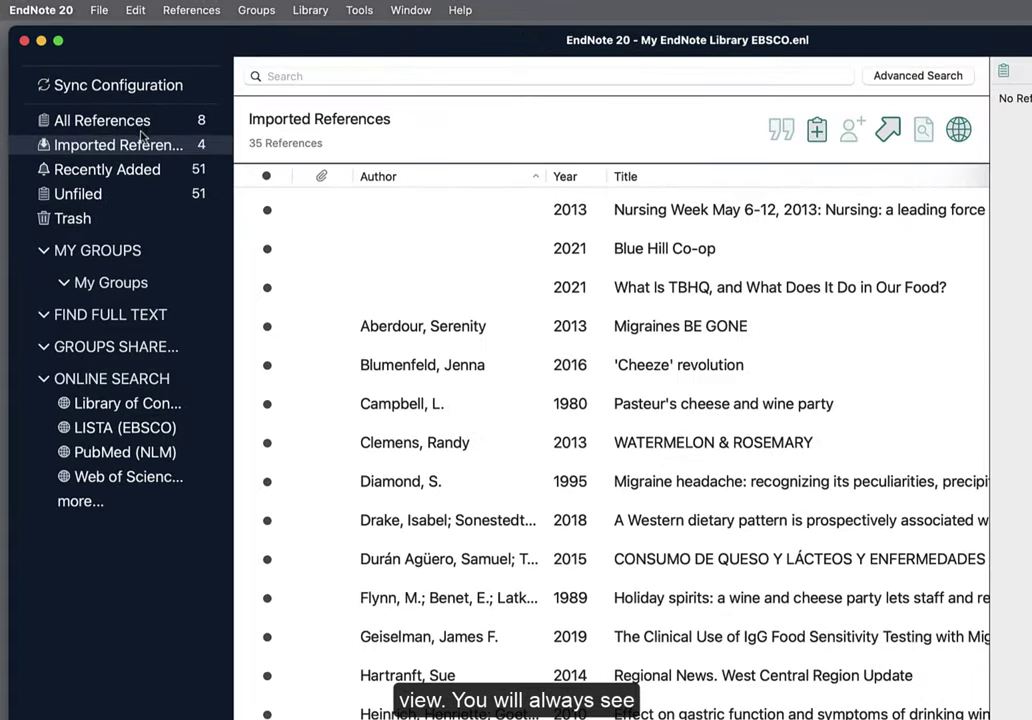
Show all references in the EBSCO library and look through the list
click(101, 102)
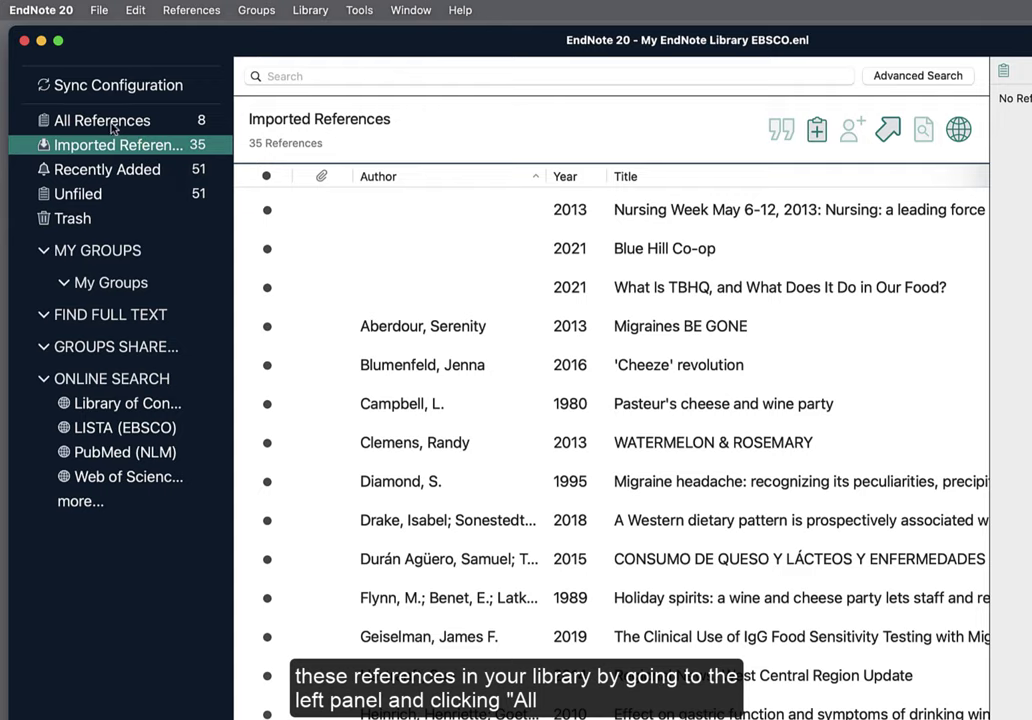
click(112, 120)
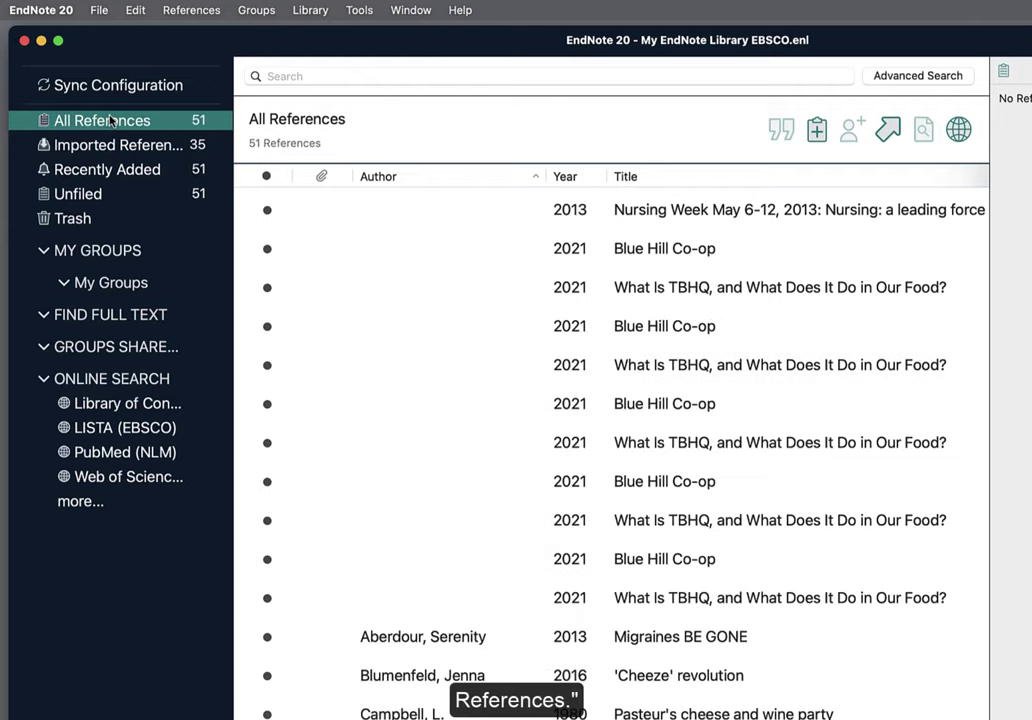
scroll(919, 710, down, 10)
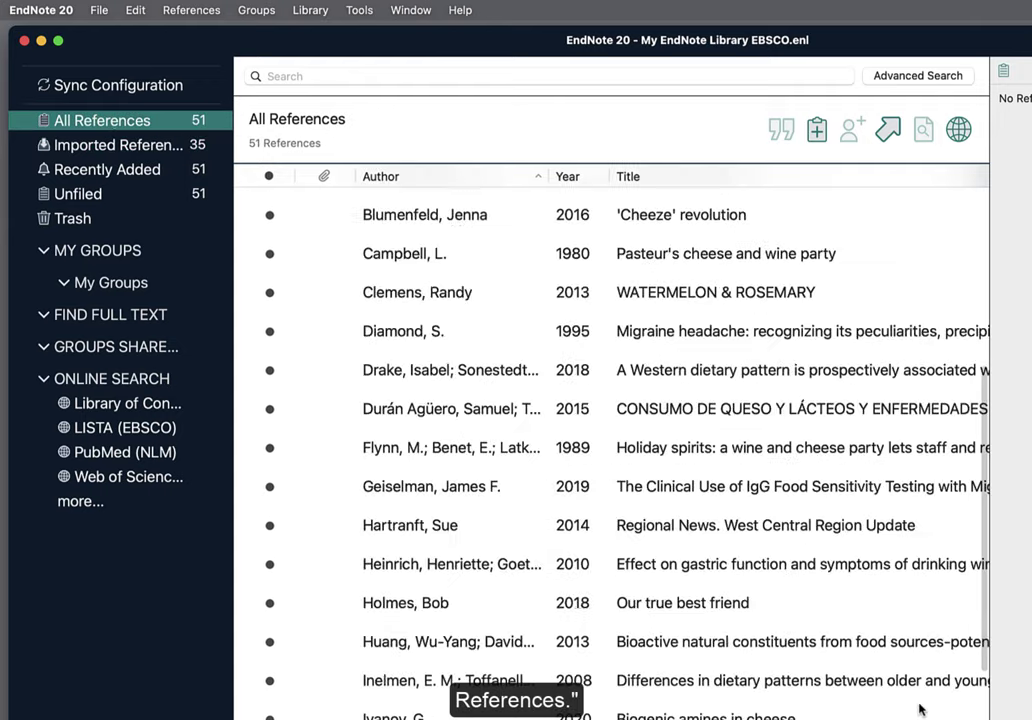
scroll(919, 710, down, 17)
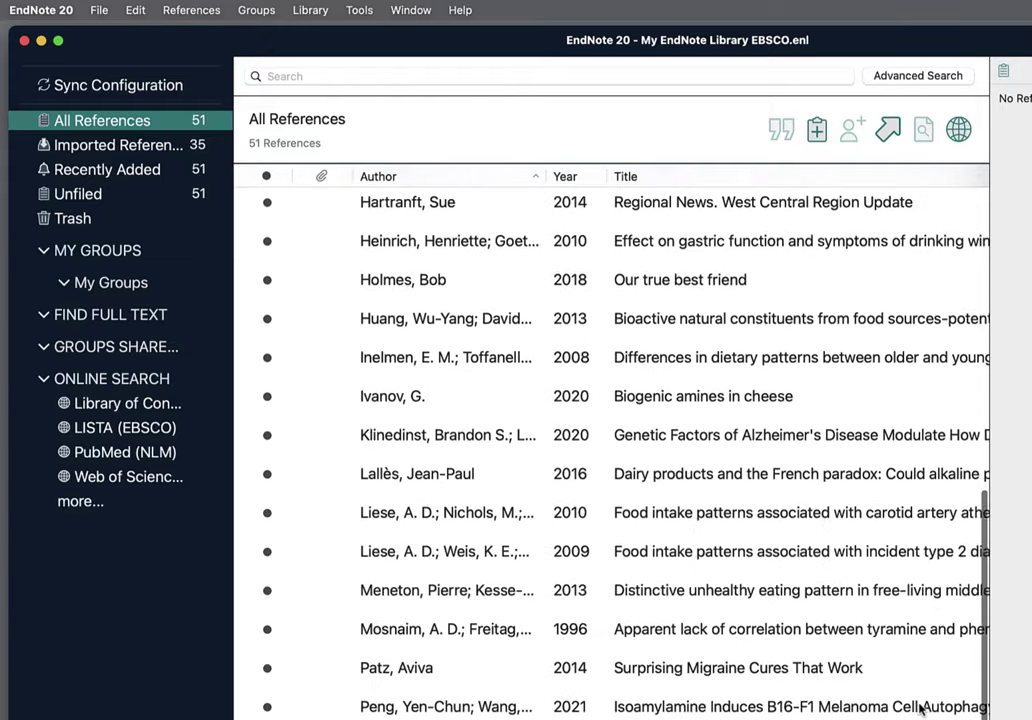